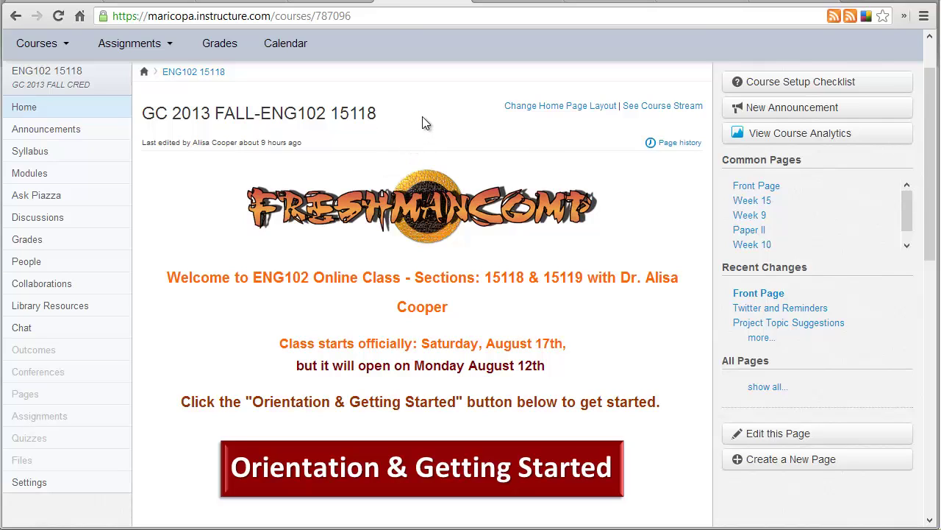
- Open Lesson 2.1 Bibliographies from the course modules and look through its first page, including the Quiz Me question
{"action": "left_click", "coordinate": [29, 176]}
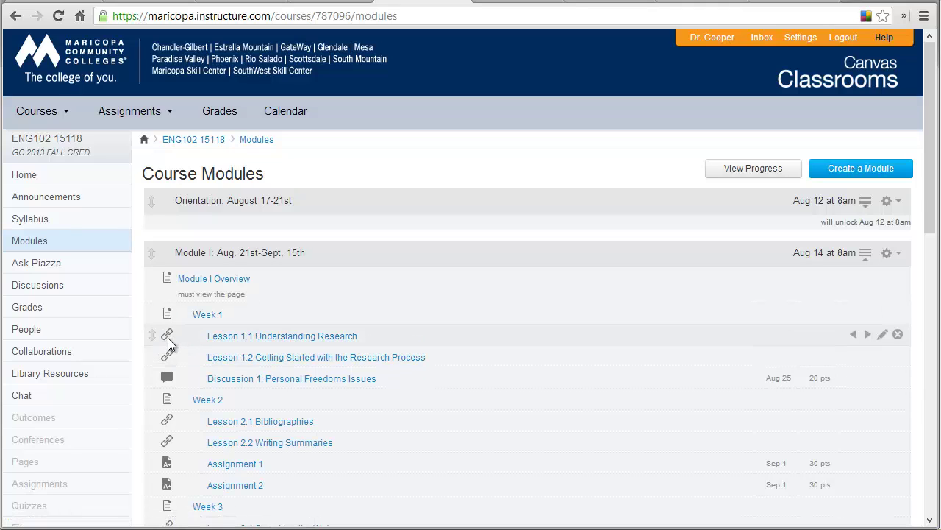
{"action": "left_click", "coordinate": [277, 338]}
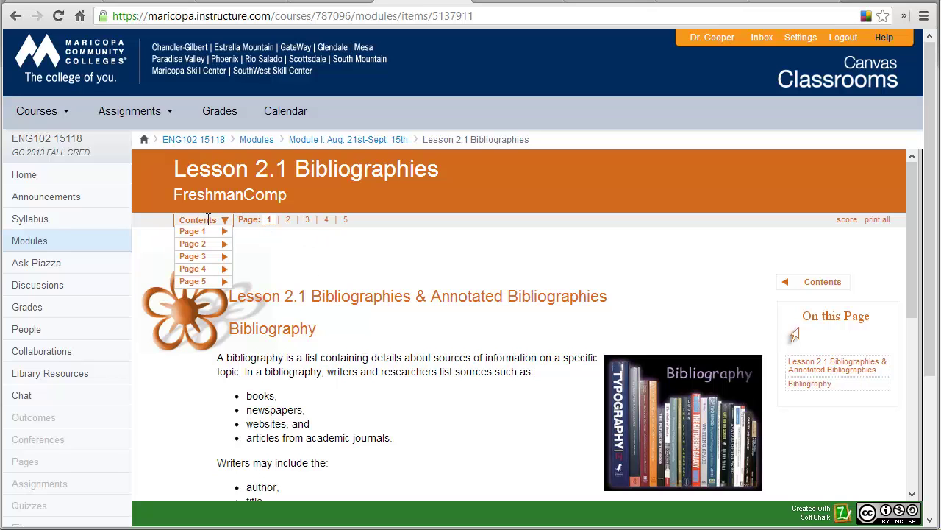
{"action": "left_click_drag", "start_coordinate": [918, 245], "coordinate": [811, 354]}
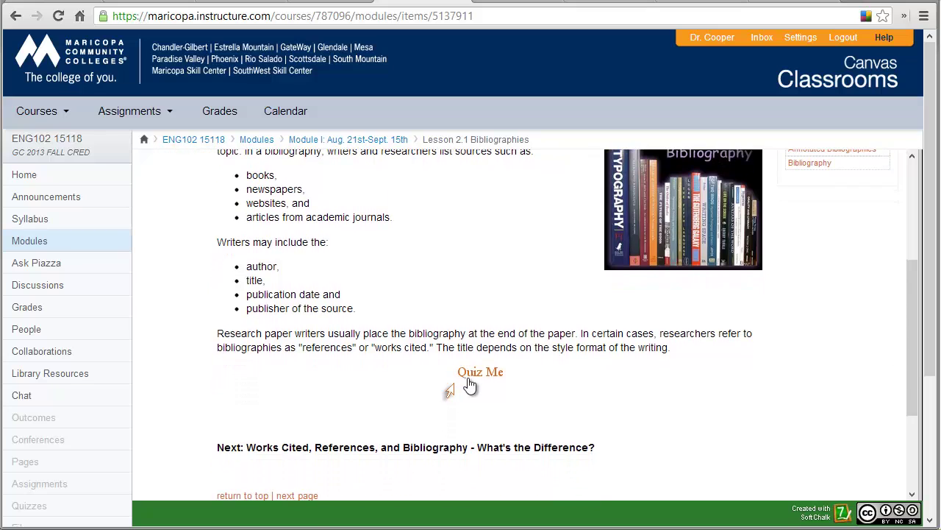
{"action": "left_click", "coordinate": [476, 375]}
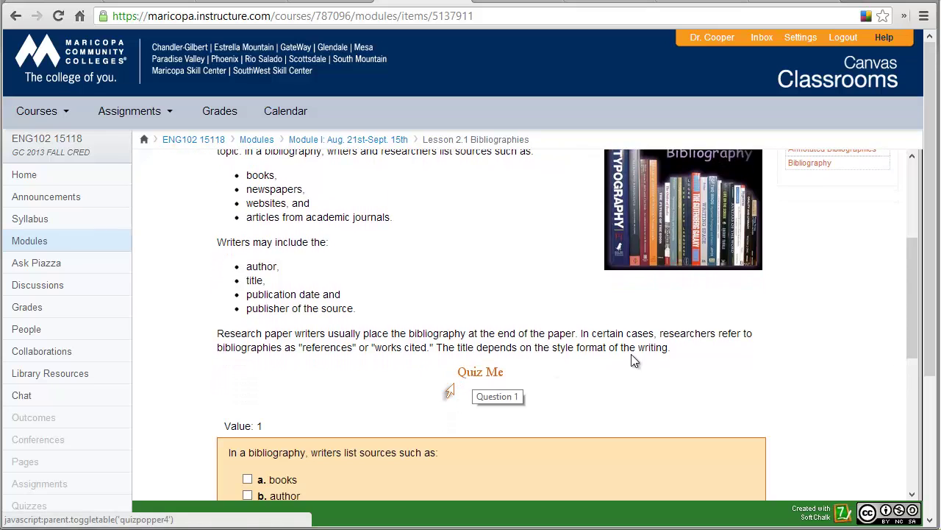
{"action": "left_click_drag", "start_coordinate": [909, 296], "coordinate": [917, 211]}
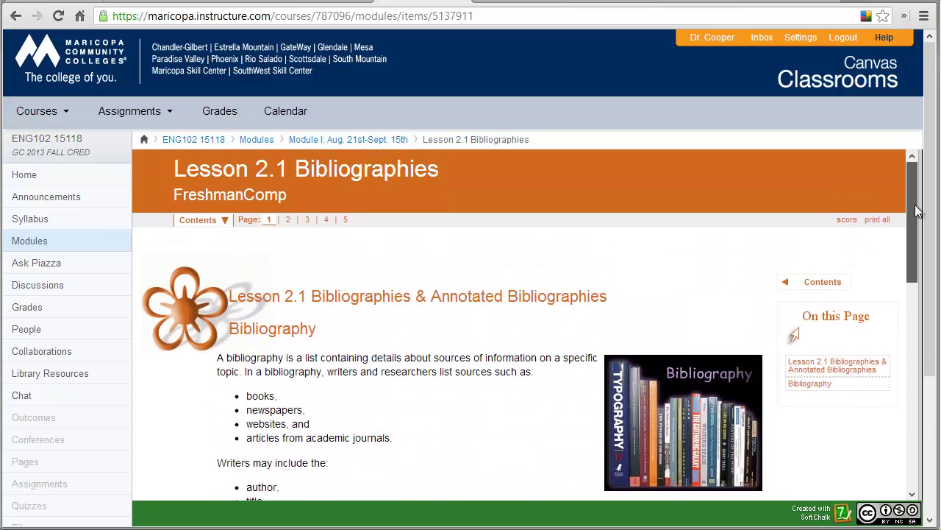
- View the ENH295 ScoreCenter attempts for Lesson 1: Rhetorical Analysis and return to the ENG102 course modules
{"action": "left_click", "coordinate": [607, 3]}
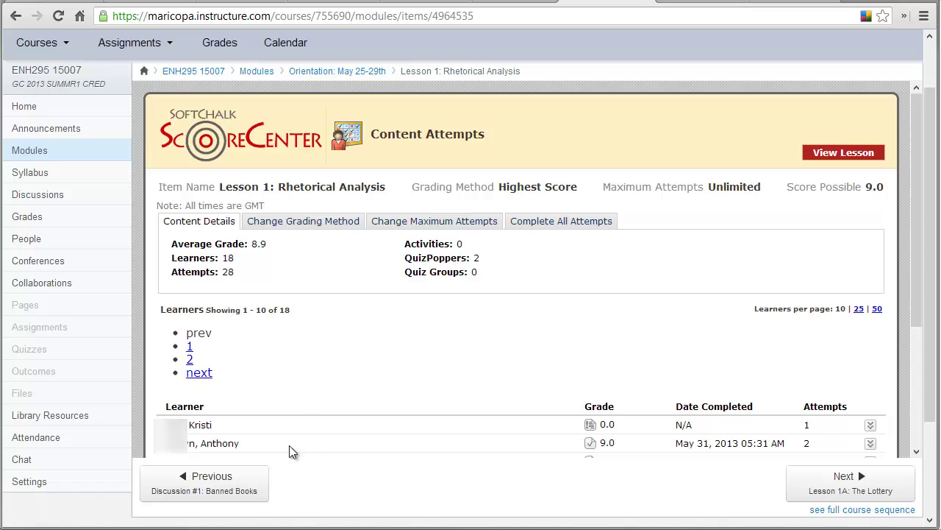
{"action": "left_click", "coordinate": [37, 151]}
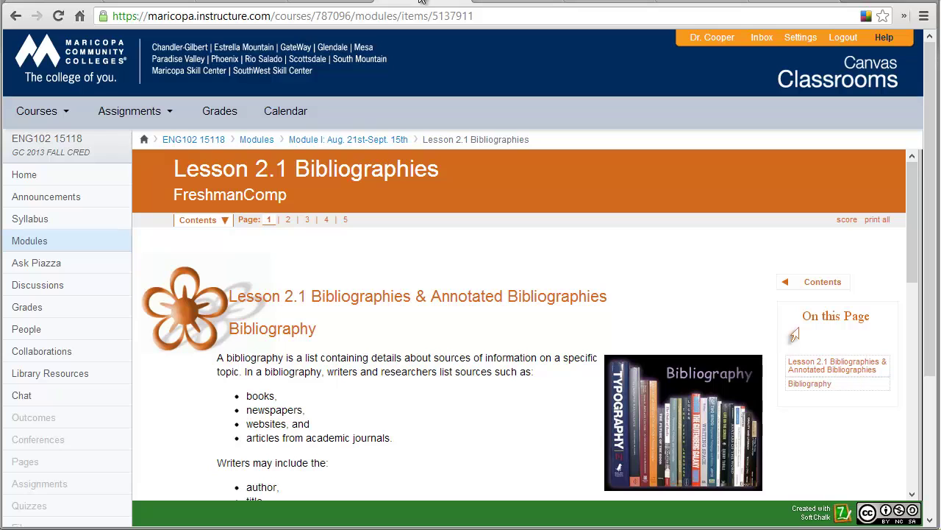
{"action": "left_click", "coordinate": [27, 248]}
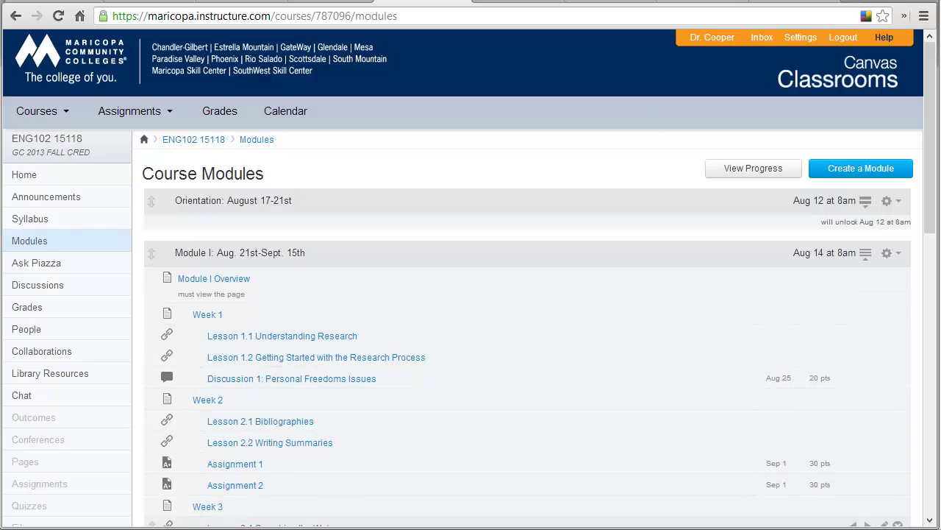
- Switch to SoftChalk and inspect the Evaluating Sources widget's embed code on page 1 of Lesson 5.1
{"action": "left_click", "coordinate": [243, 479]}
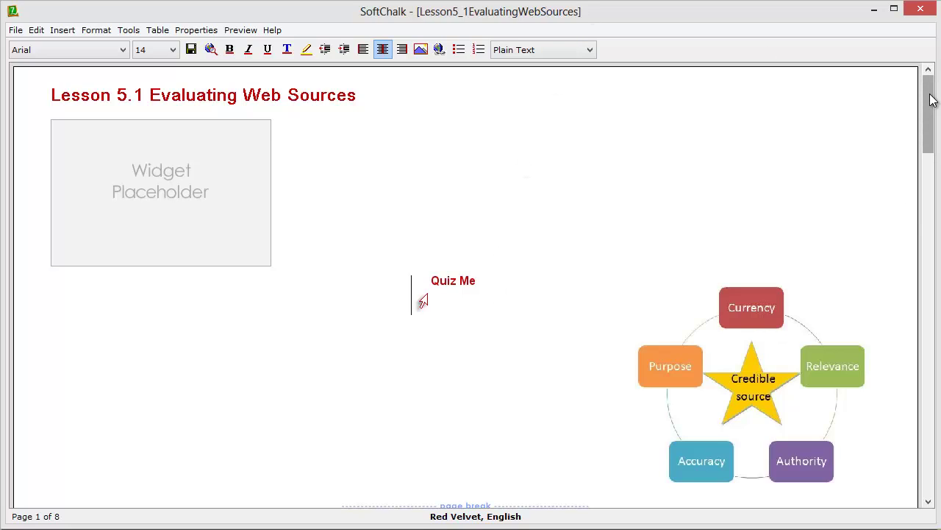
{"action": "double_click", "coordinate": [154, 195]}
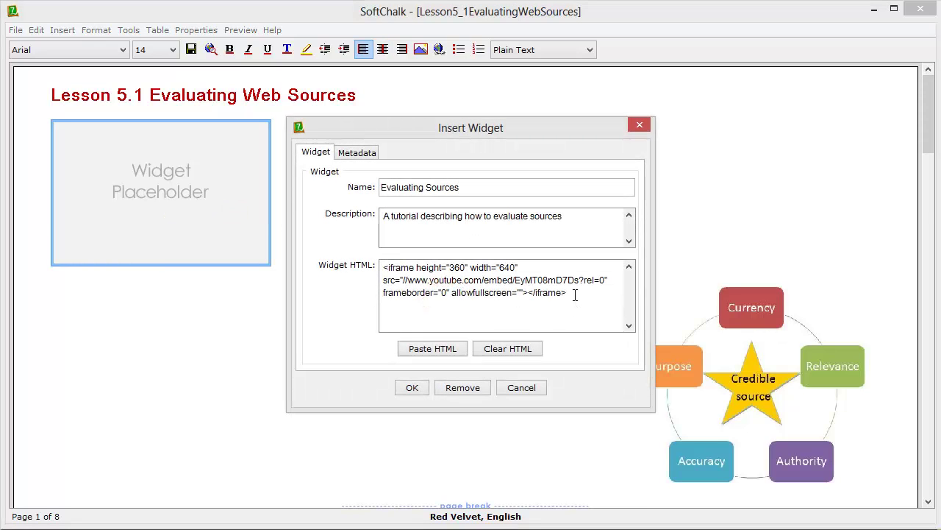
{"action": "left_click_drag", "start_coordinate": [575, 294], "coordinate": [384, 267]}
{"action": "left_click", "coordinate": [405, 307]}
{"action": "left_click", "coordinate": [410, 388]}
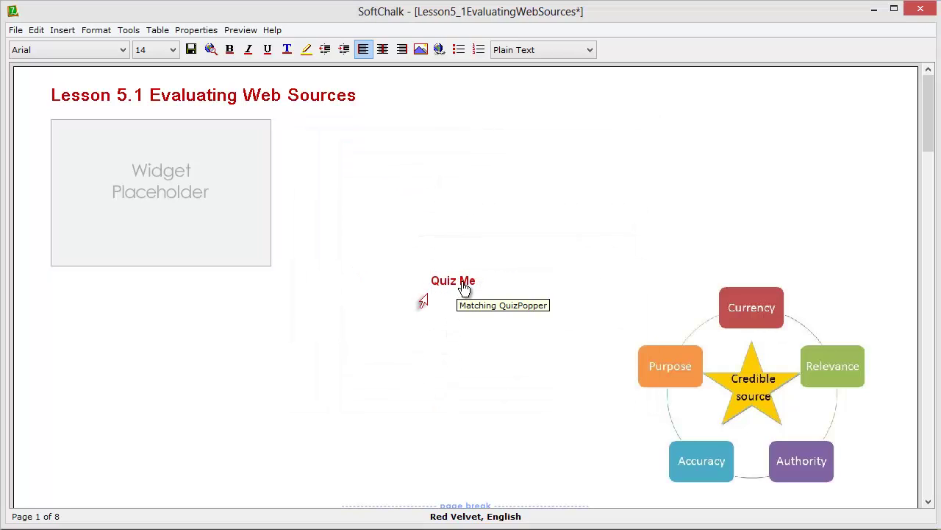
{"action": "left_click_drag", "start_coordinate": [928, 118], "coordinate": [919, 99]}
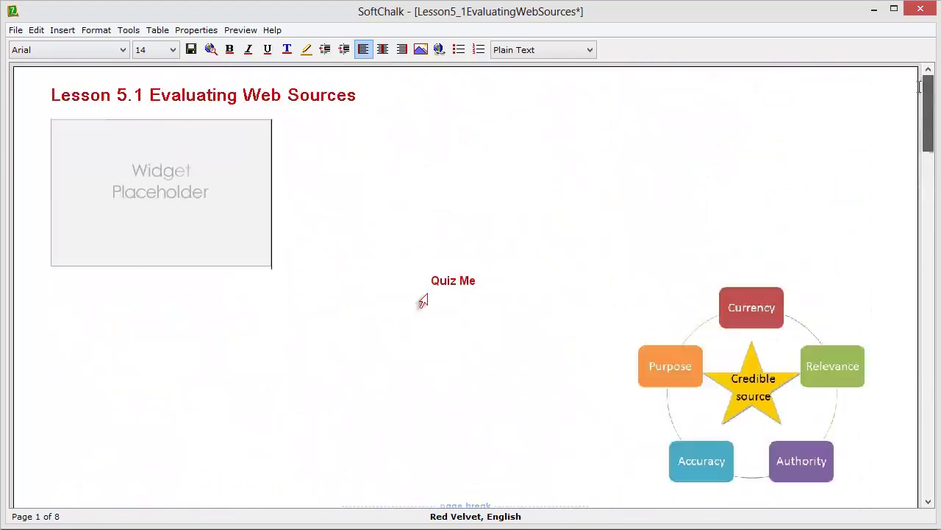
- Set the lesson's packaging options to track scores using SoftChalk Cloud with the Highest grading method
{"action": "left_click", "coordinate": [15, 30]}
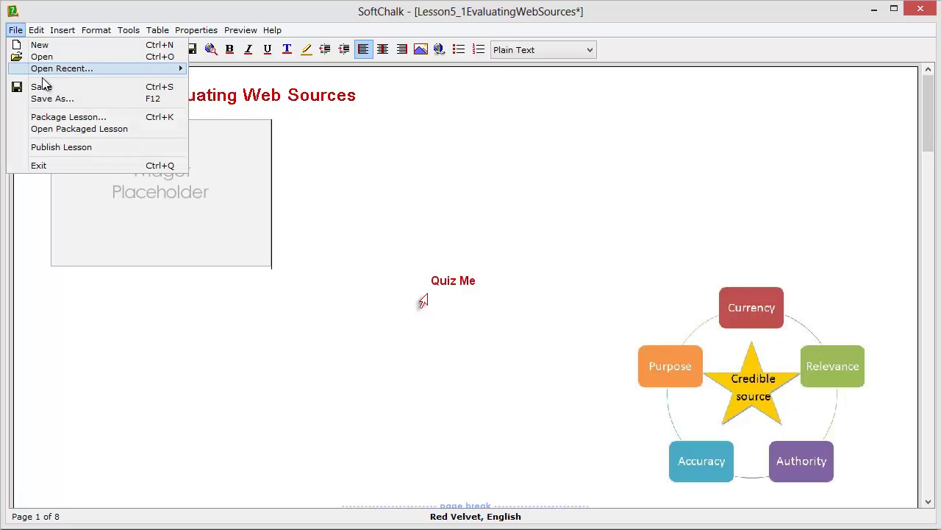
{"action": "left_click", "coordinate": [66, 118]}
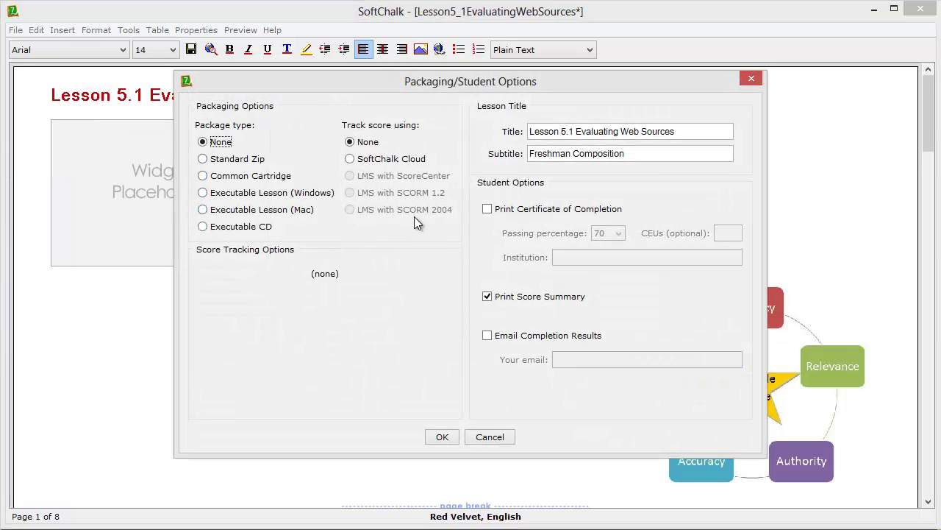
{"action": "left_click", "coordinate": [351, 159]}
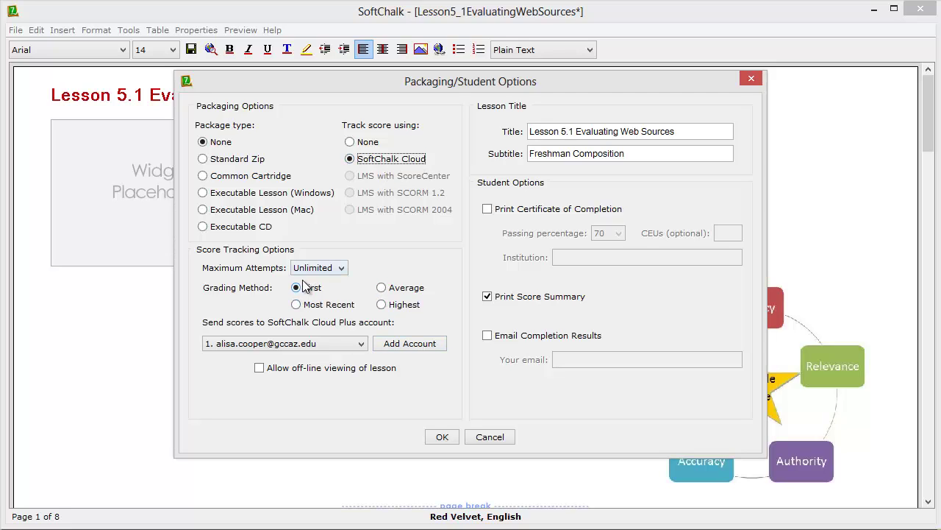
{"action": "left_click", "coordinate": [382, 304]}
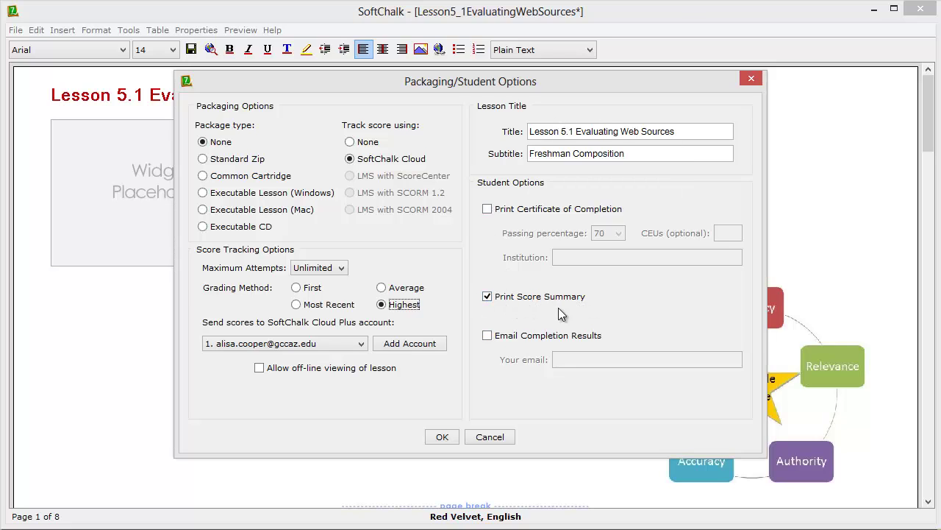
{"action": "left_click", "coordinate": [440, 437]}
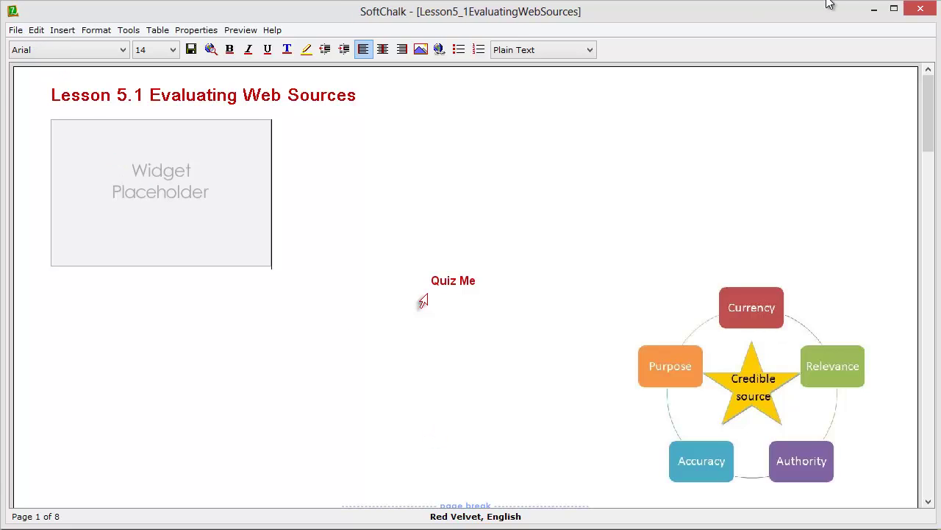
- Connect to the SoftChalk Cloud account and publish the lesson over Lesson 5.1 Evaluating Web Sources in the ENG102 folder
{"action": "left_click", "coordinate": [16, 30]}
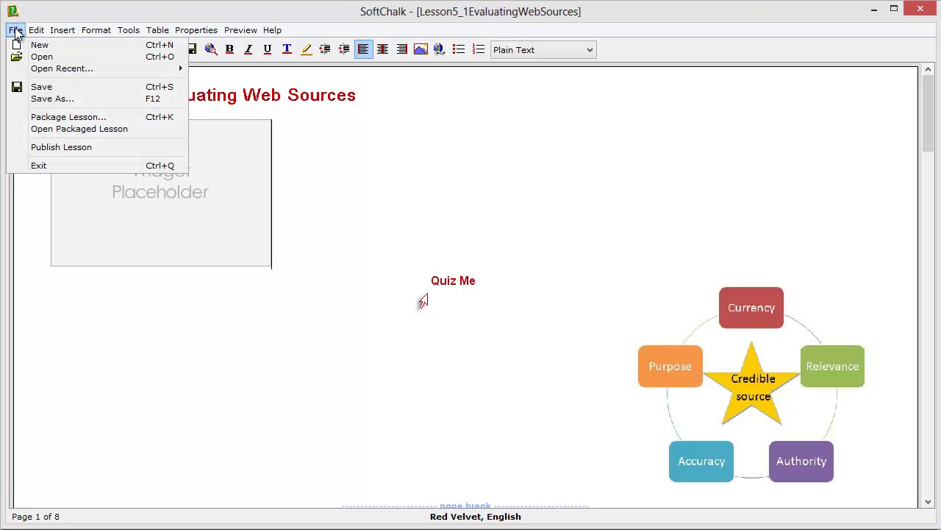
{"action": "left_click", "coordinate": [71, 149]}
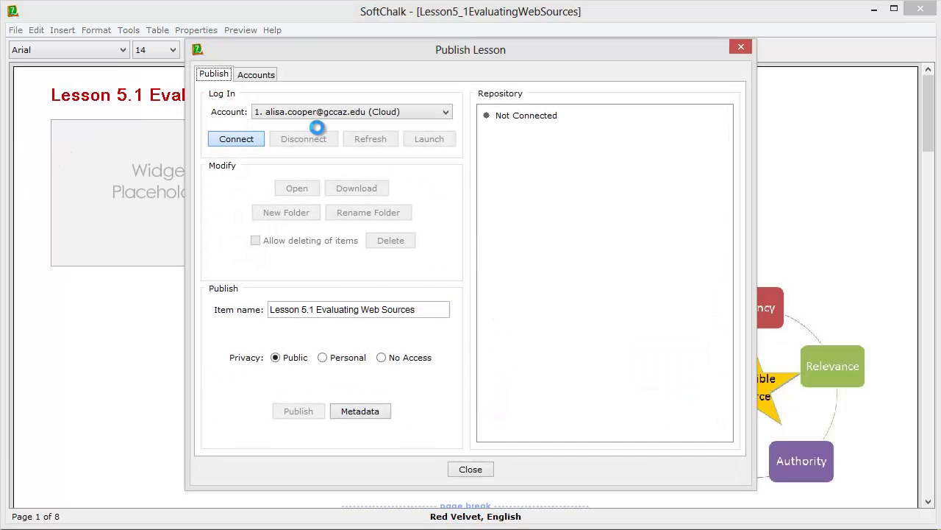
{"action": "left_click", "coordinate": [249, 139]}
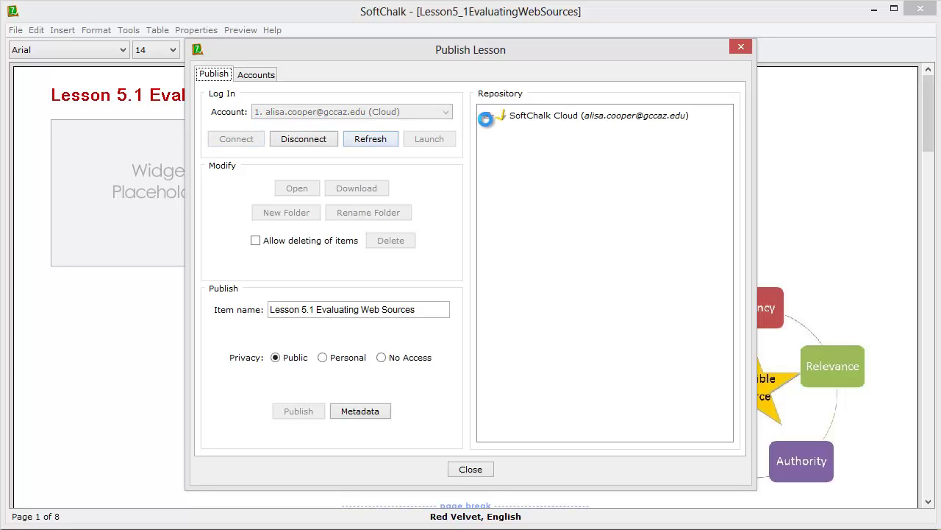
{"action": "left_click", "coordinate": [486, 115]}
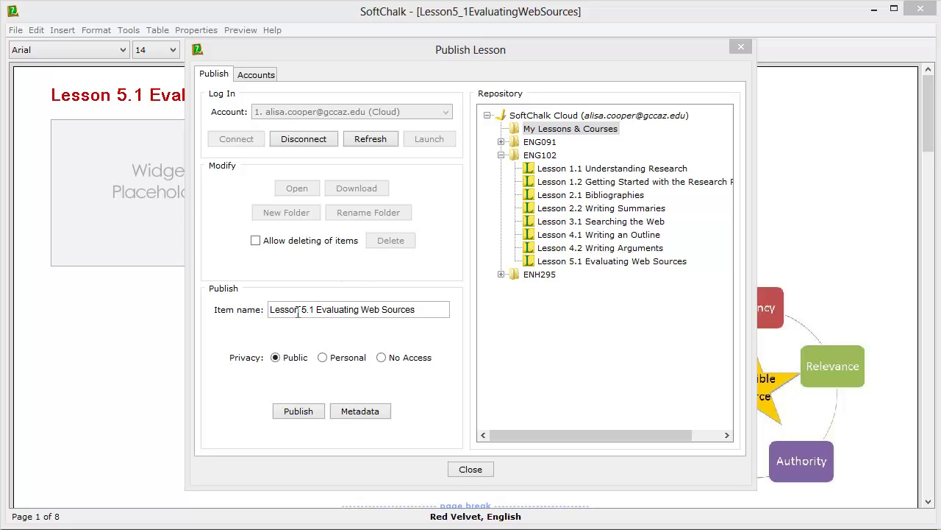
{"action": "left_click", "coordinate": [579, 261]}
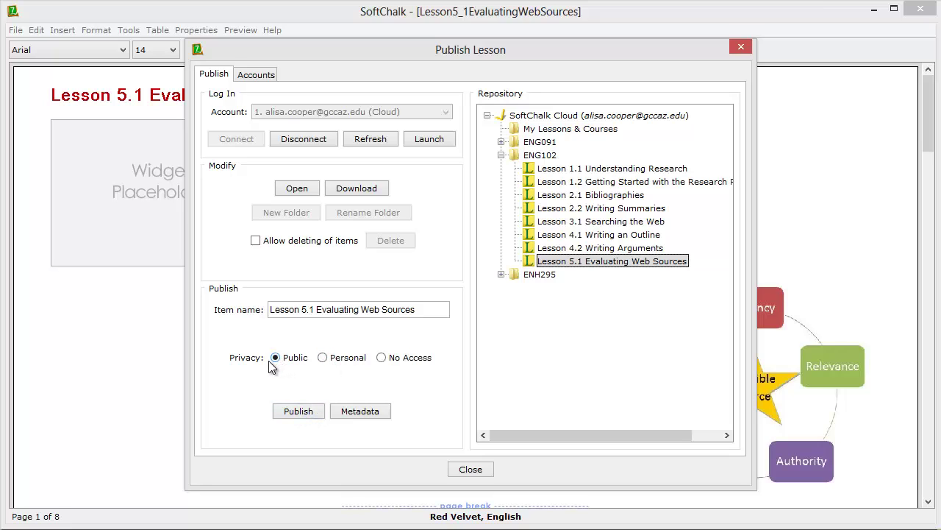
{"action": "left_click", "coordinate": [296, 411]}
{"action": "left_click", "coordinate": [466, 474]}
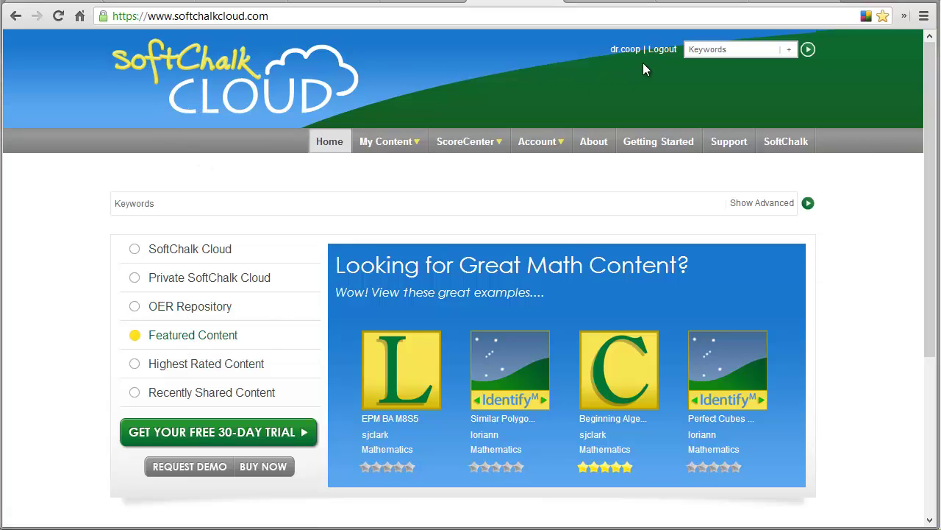
- Switch to the SoftChalk Cloud site and open Lesson 5.1 Evaluating Web Sources from the ENG102 lessons
{"action": "mouse_move", "coordinate": [390, 151]}
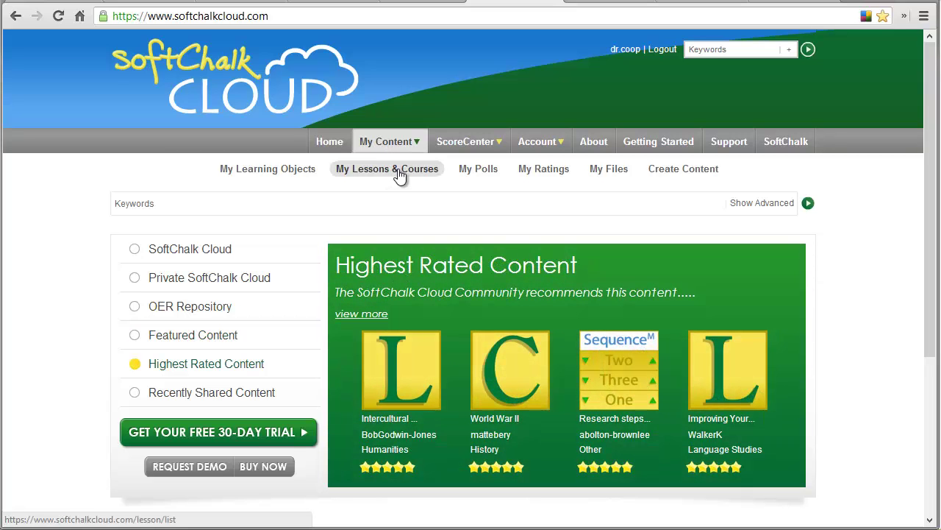
{"action": "left_click", "coordinate": [400, 170]}
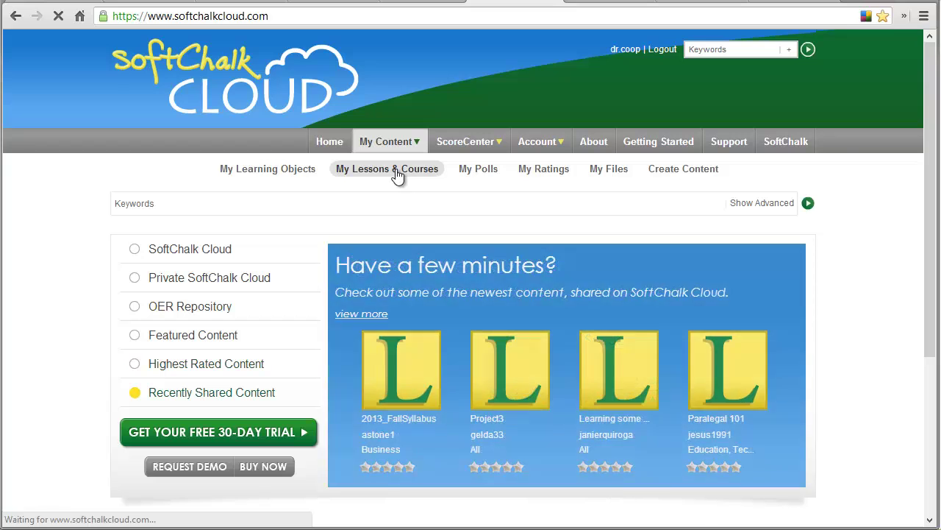
{"action": "mouse_move", "coordinate": [449, 158]}
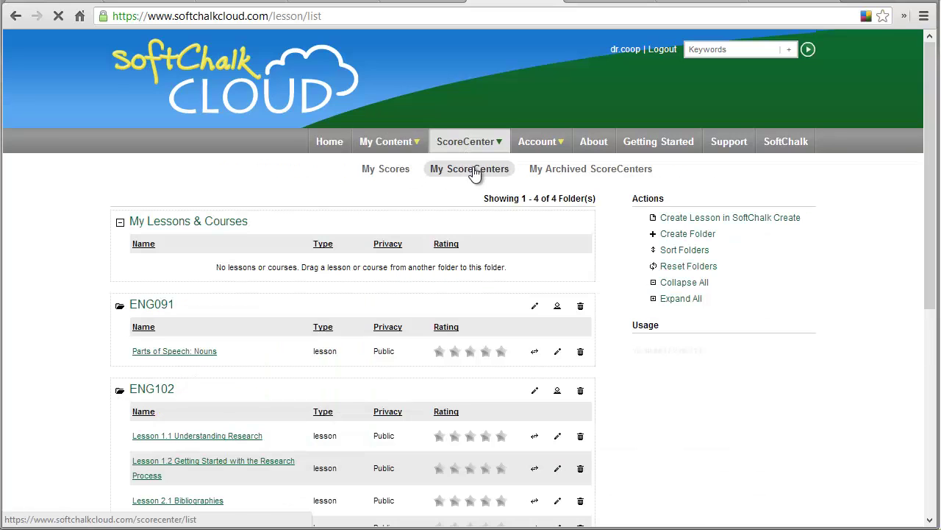
{"action": "scroll", "coordinate": [296, 351], "scroll_direction": "down", "scroll_amount": 3}
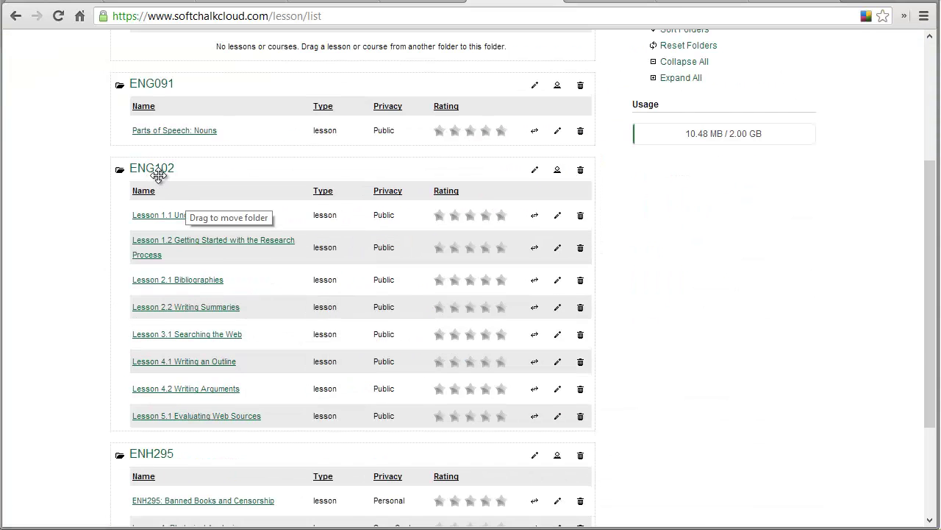
{"action": "left_click", "coordinate": [195, 418]}
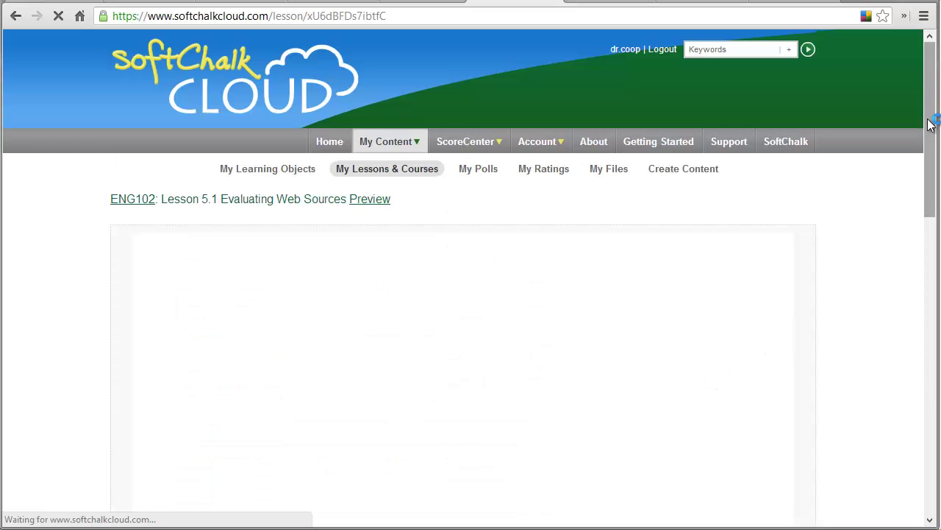
{"action": "scroll", "coordinate": [931, 129], "scroll_direction": "down", "scroll_amount": 2}
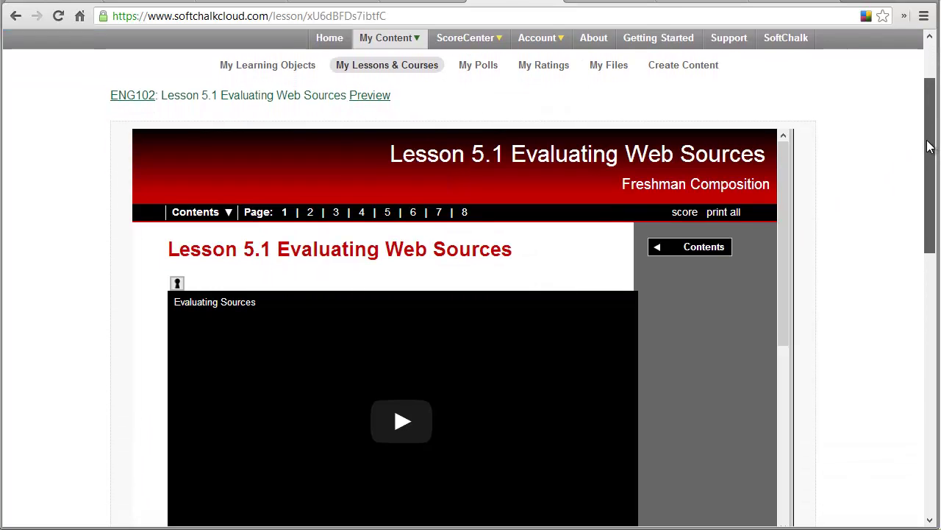
- Copy the lesson's permalink from its sharing details
{"action": "left_click_drag", "start_coordinate": [928, 150], "coordinate": [932, 304]}
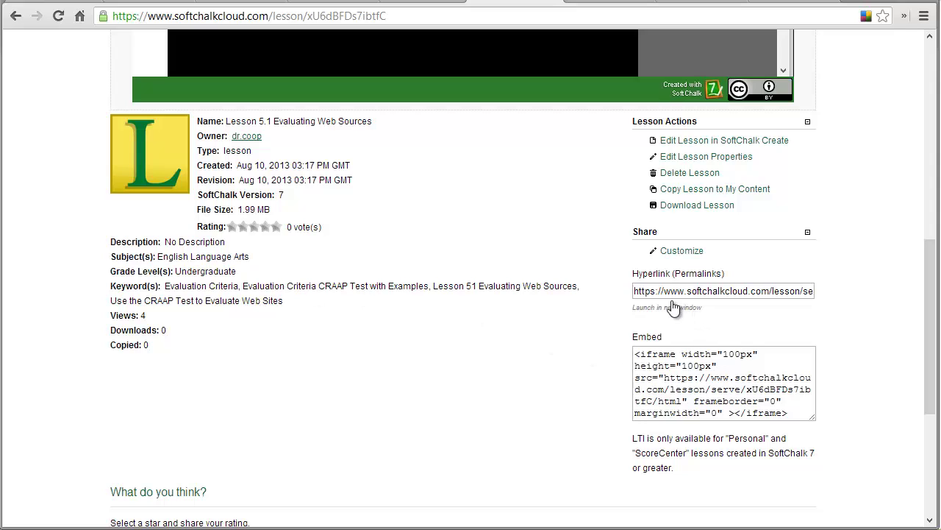
{"action": "left_click_drag", "start_coordinate": [666, 292], "coordinate": [722, 292]}
{"action": "left_click", "coordinate": [745, 291]}
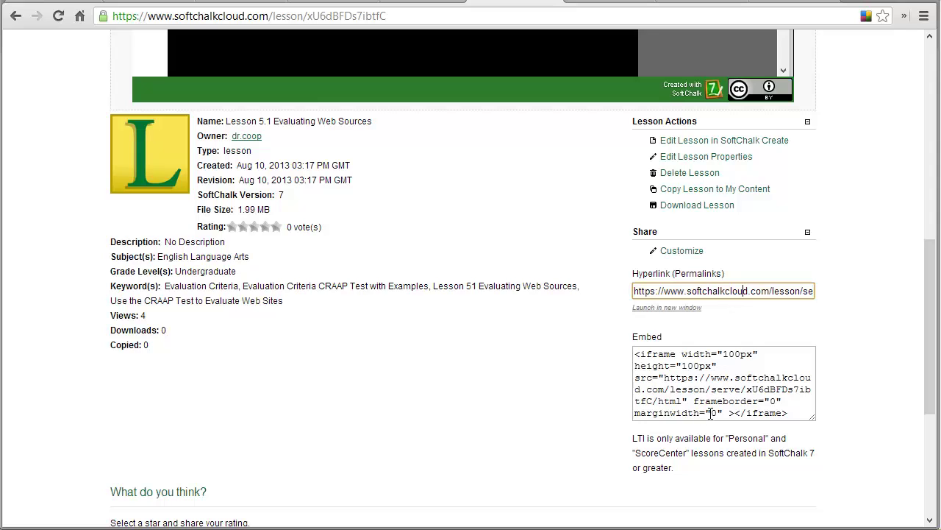
{"action": "triple_click", "coordinate": [720, 291]}
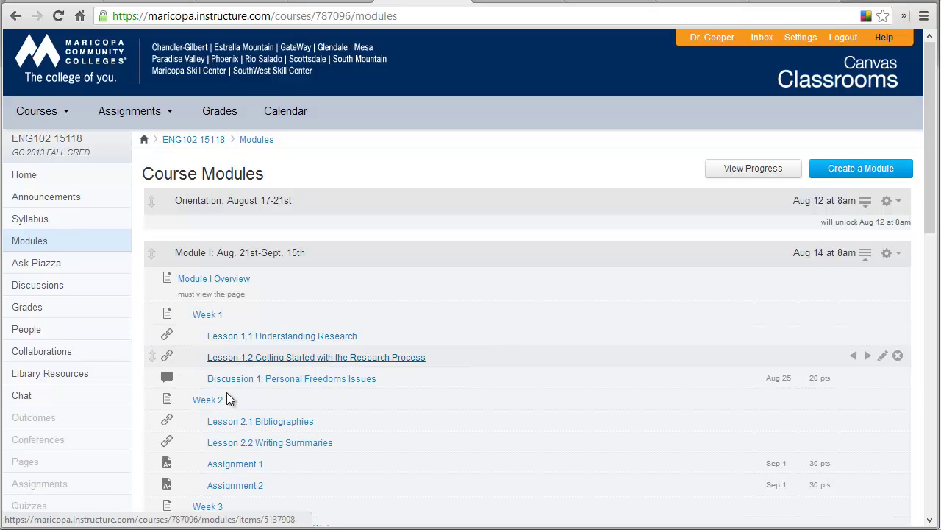
- Start adding an External Tool item to Module I: Aug. 21st-Sept. 15th and choose SoftChalk Cloud as the tool
{"action": "left_click", "coordinate": [900, 257]}
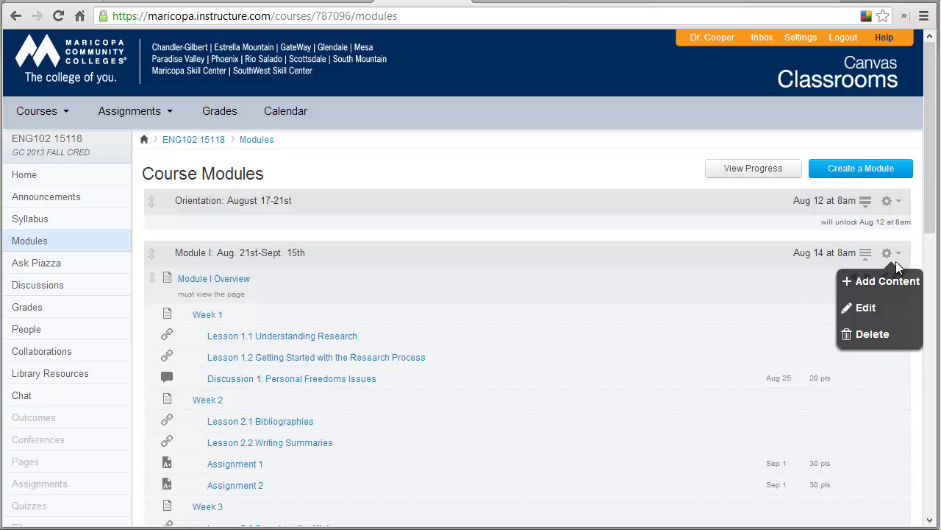
{"action": "left_click", "coordinate": [888, 282]}
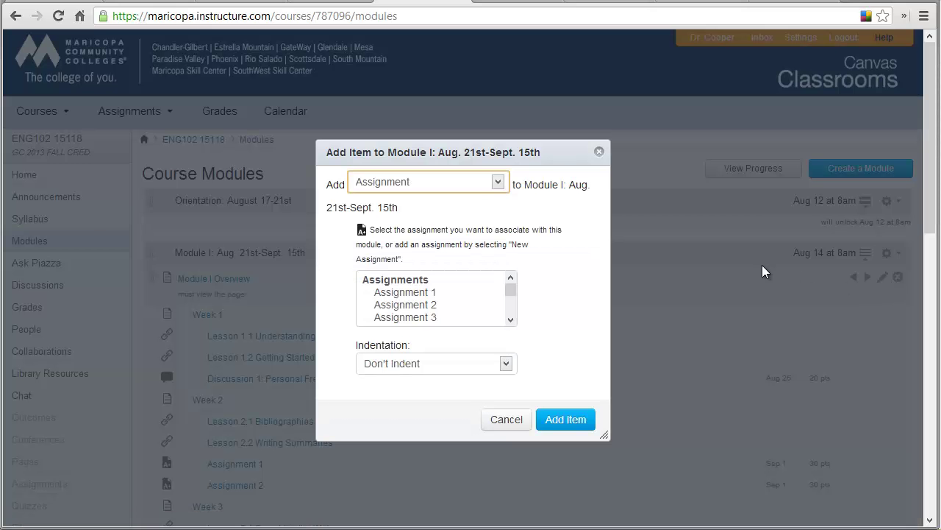
{"action": "left_click", "coordinate": [498, 182]}
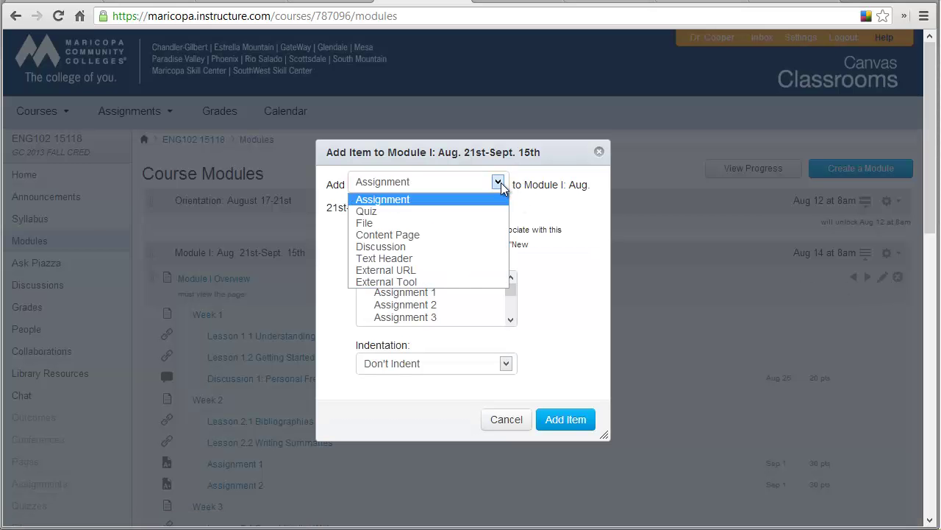
{"action": "left_click", "coordinate": [418, 283]}
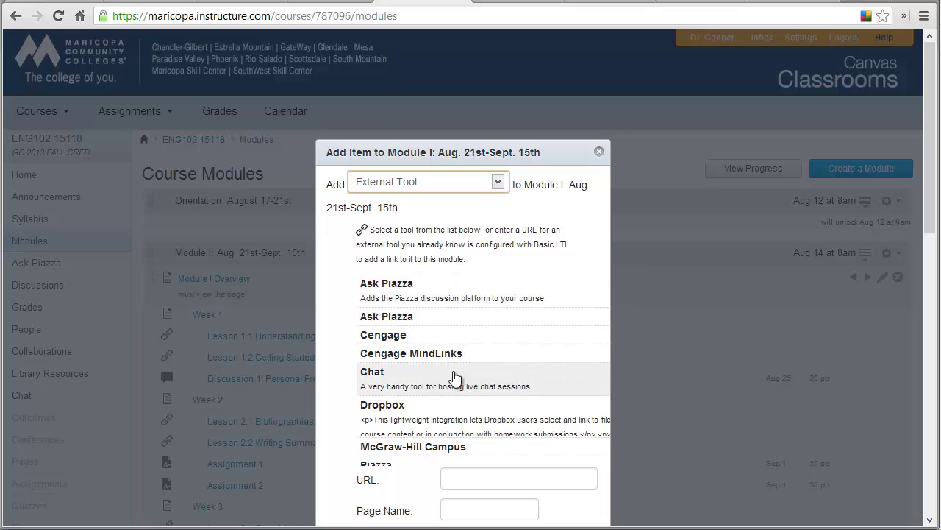
{"action": "scroll", "coordinate": [486, 362], "scroll_direction": "down", "scroll_amount": 2}
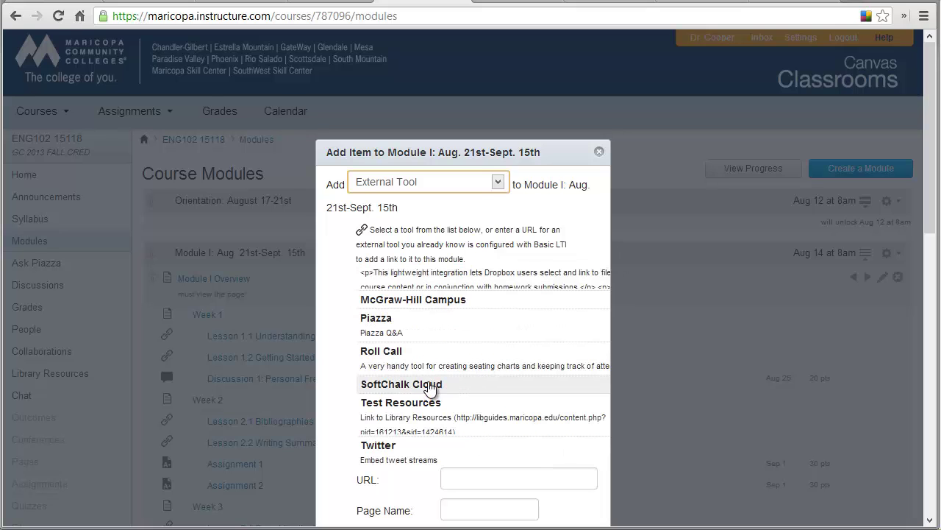
{"action": "left_click", "coordinate": [433, 387]}
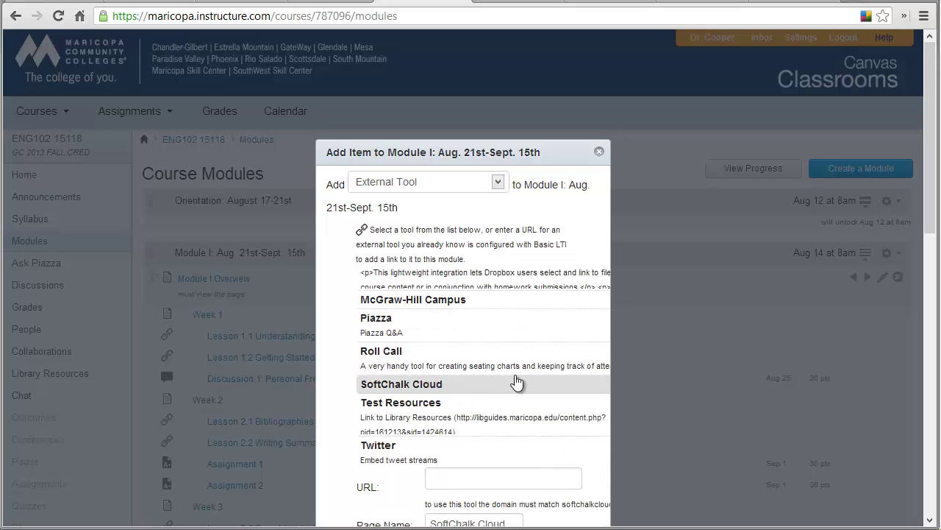
- Paste the copied lesson permalink as the URL of the SoftChalk Cloud item
{"action": "scroll", "coordinate": [531, 355], "scroll_direction": "down", "scroll_amount": 2}
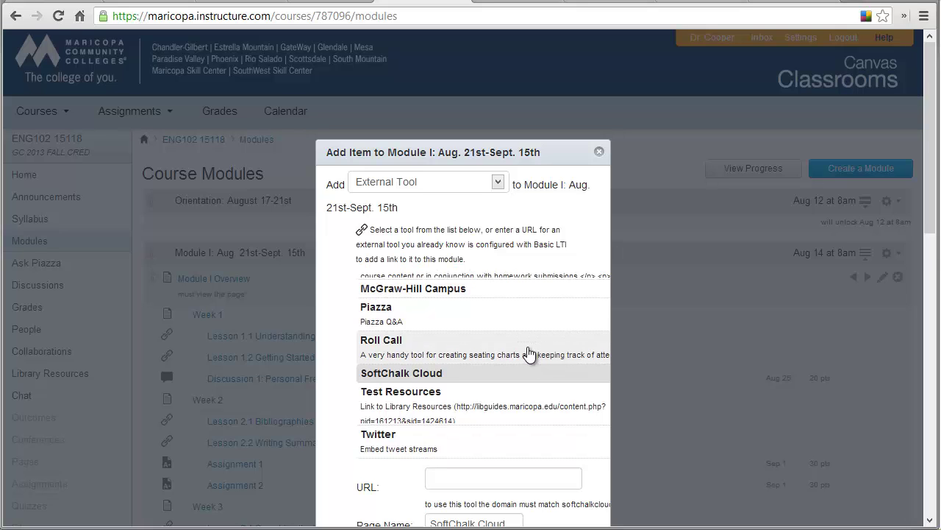
{"action": "scroll", "coordinate": [530, 353], "scroll_direction": "down", "scroll_amount": 2}
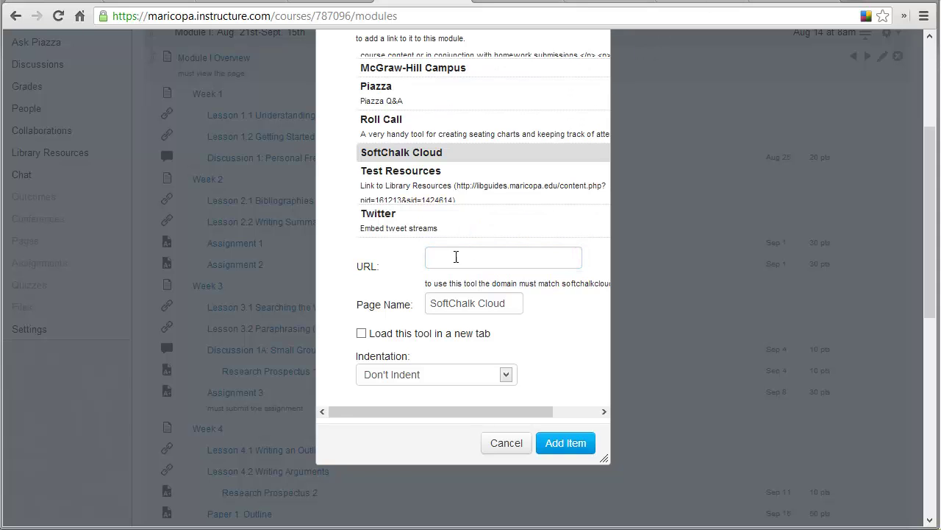
{"action": "left_click", "coordinate": [453, 257]}
{"action": "right_click", "coordinate": [454, 257]}
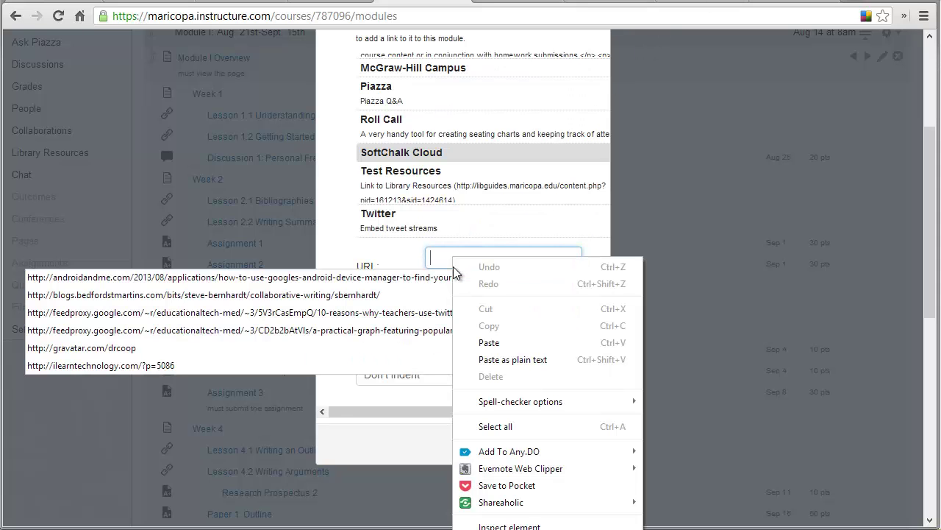
{"action": "left_click", "coordinate": [489, 341]}
{"action": "left_click_drag", "start_coordinate": [533, 257], "coordinate": [372, 253]}
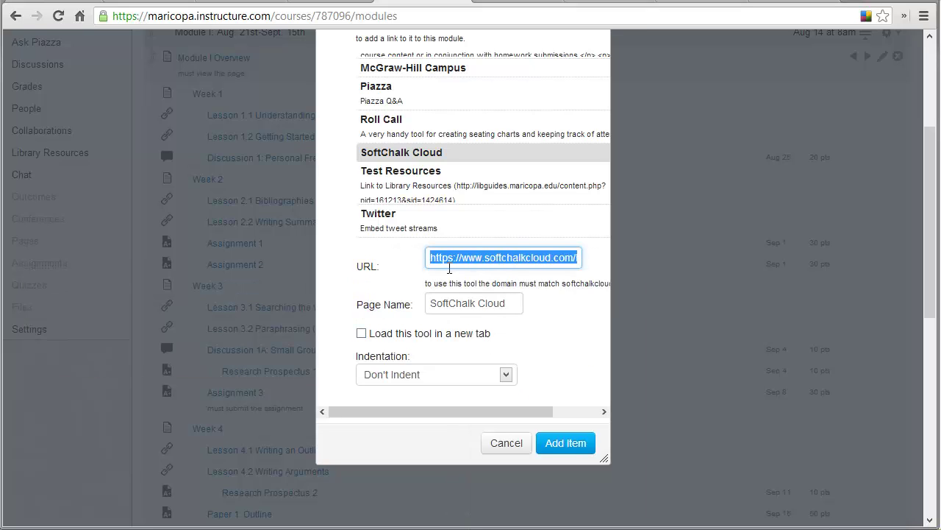
{"action": "left_click", "coordinate": [401, 262]}
- Name the item's page "Lesson Test Erase" and add the item to the module
{"action": "left_click_drag", "start_coordinate": [513, 303], "coordinate": [421, 303]}
{"action": "type", "text": "Lesson Test Erase"}
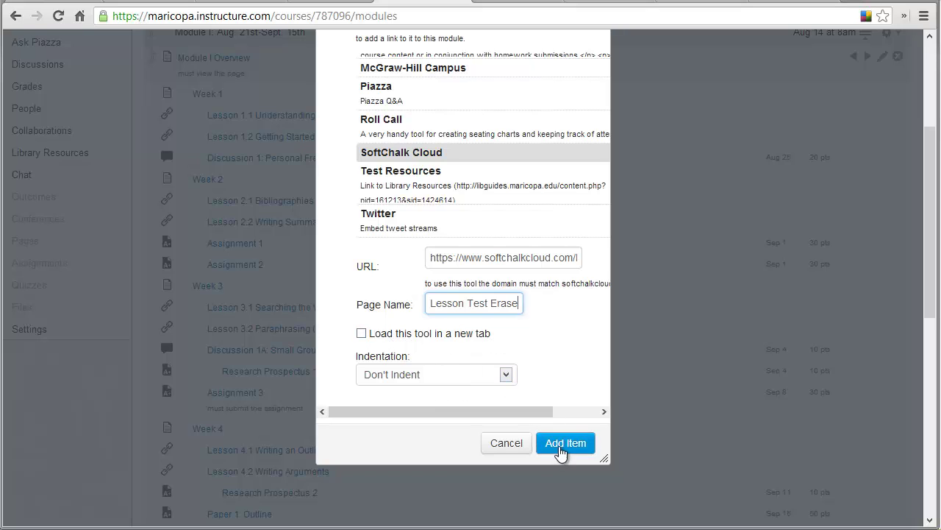
{"action": "left_click", "coordinate": [562, 442]}
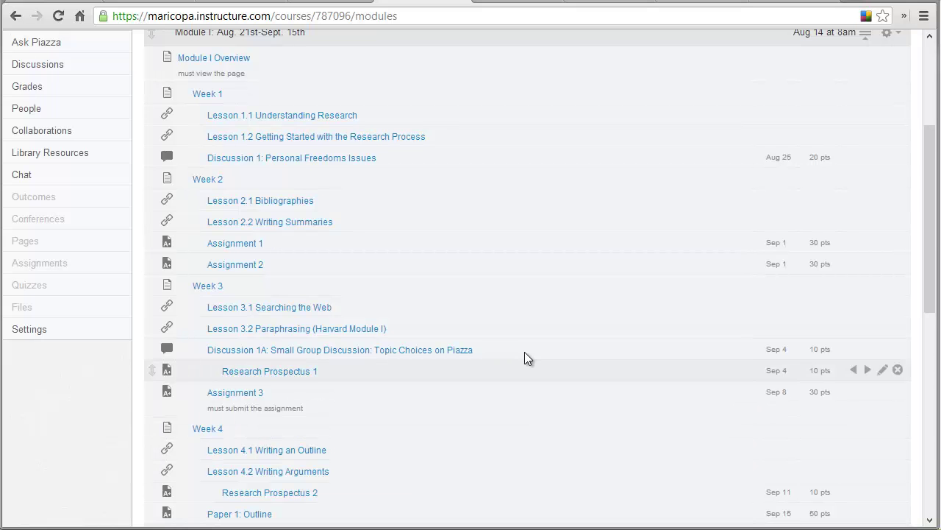
- Open Lesson Test Erase at the end of Module I, look through its first page and go to the lesson's next page
{"action": "scroll", "coordinate": [934, 286], "scroll_direction": "down", "scroll_amount": 3}
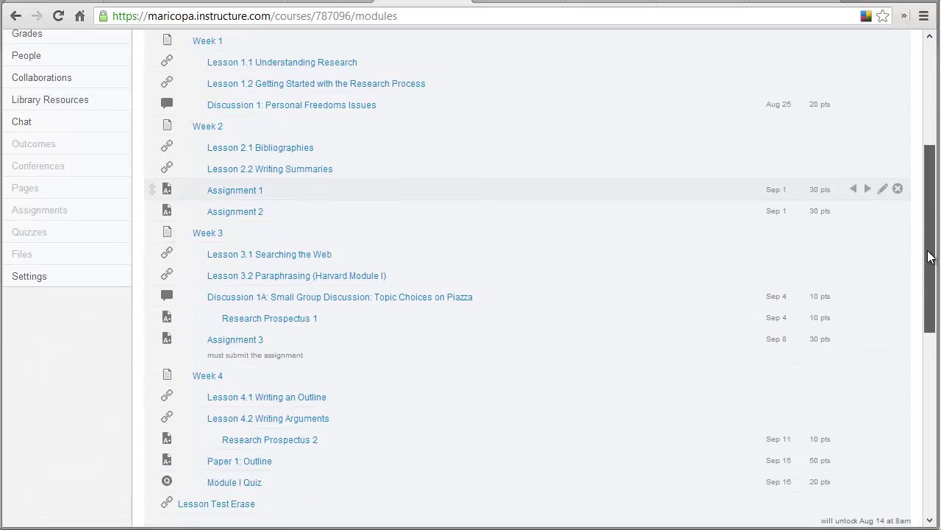
{"action": "left_click_drag", "start_coordinate": [153, 400], "coordinate": [151, 184]}
{"action": "left_click_drag", "start_coordinate": [147, 232], "coordinate": [140, 404]}
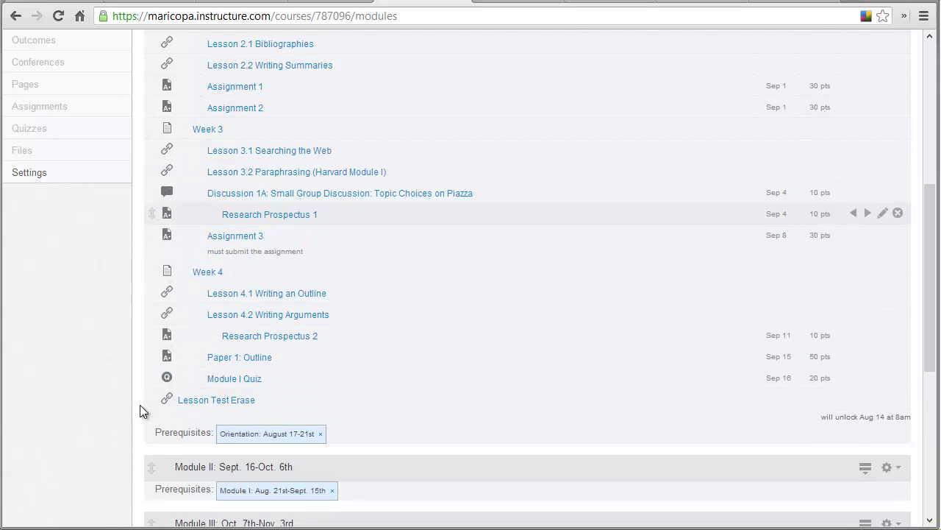
{"action": "left_click", "coordinate": [219, 403]}
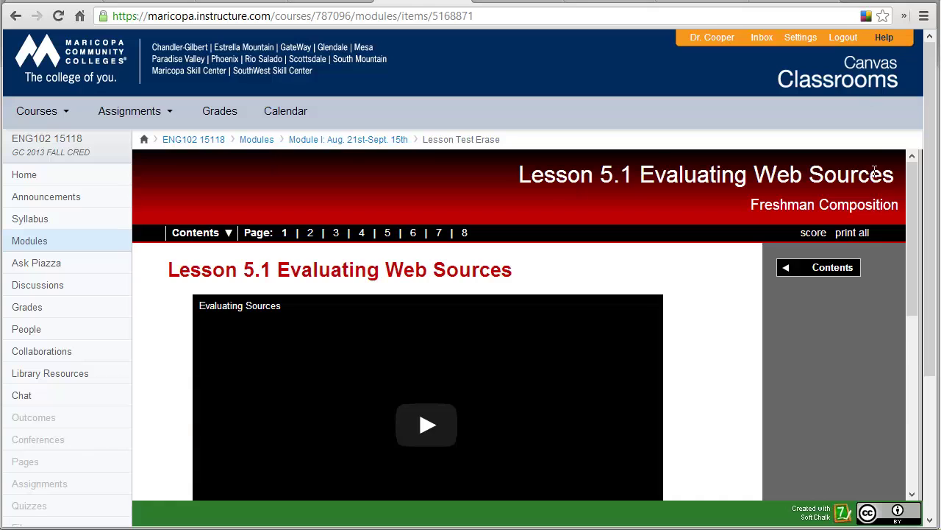
{"action": "left_click_drag", "start_coordinate": [915, 262], "coordinate": [912, 416]}
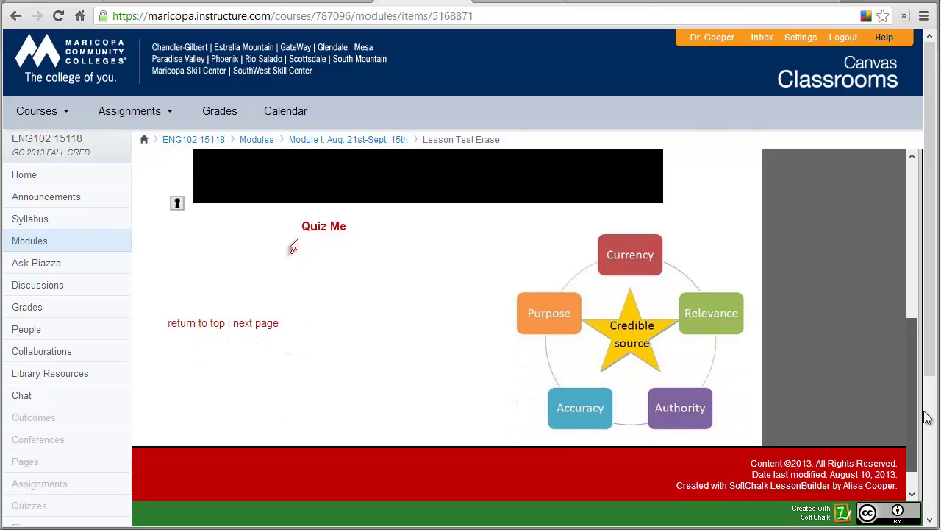
{"action": "left_click", "coordinate": [261, 330]}
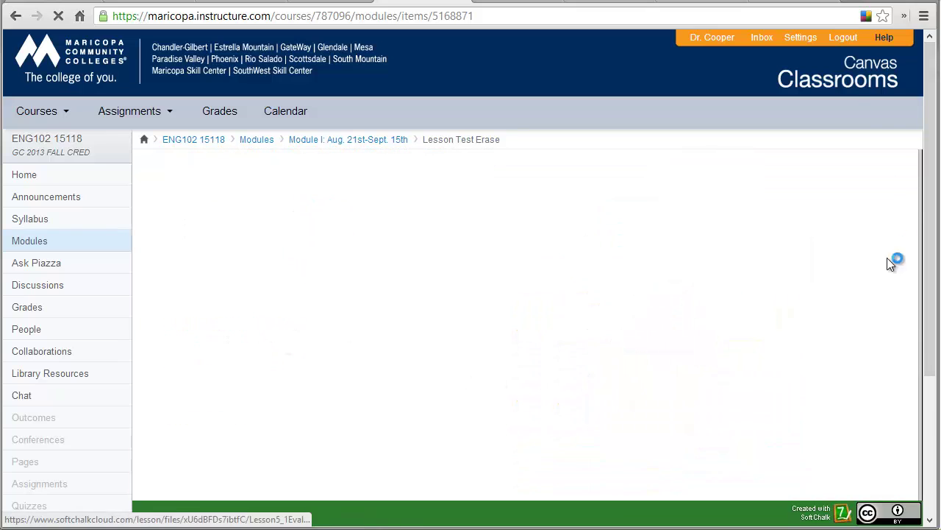